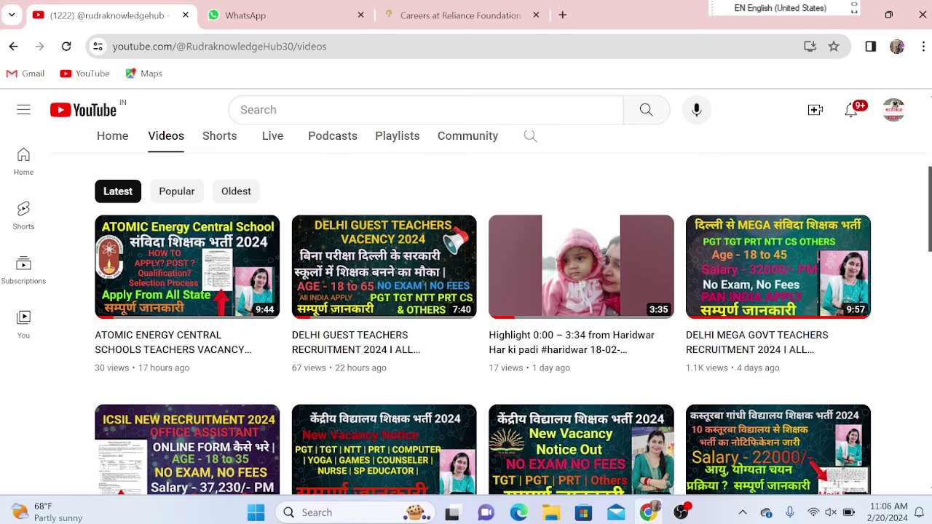
pyautogui.scroll(4, 179, 391)
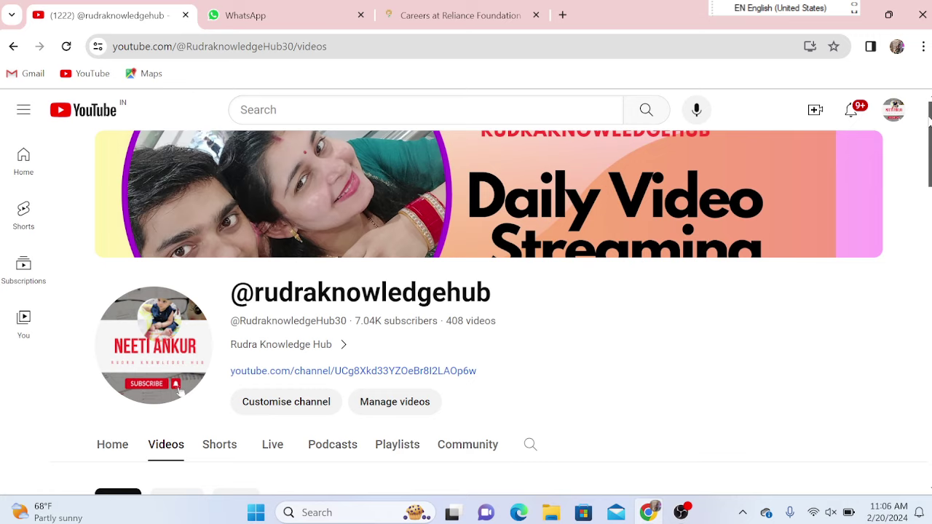
pyautogui.scroll(-4, 180, 391)
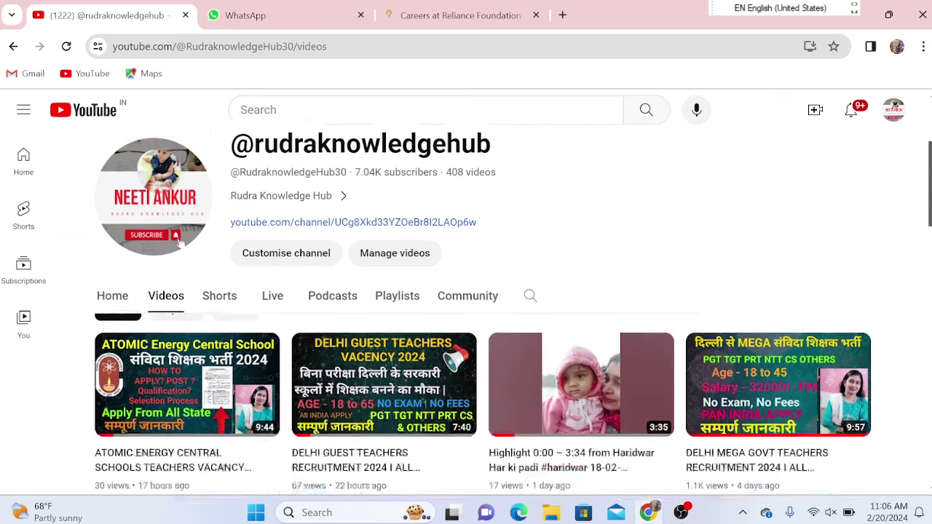
pyautogui.scroll(-2, 514, 312)
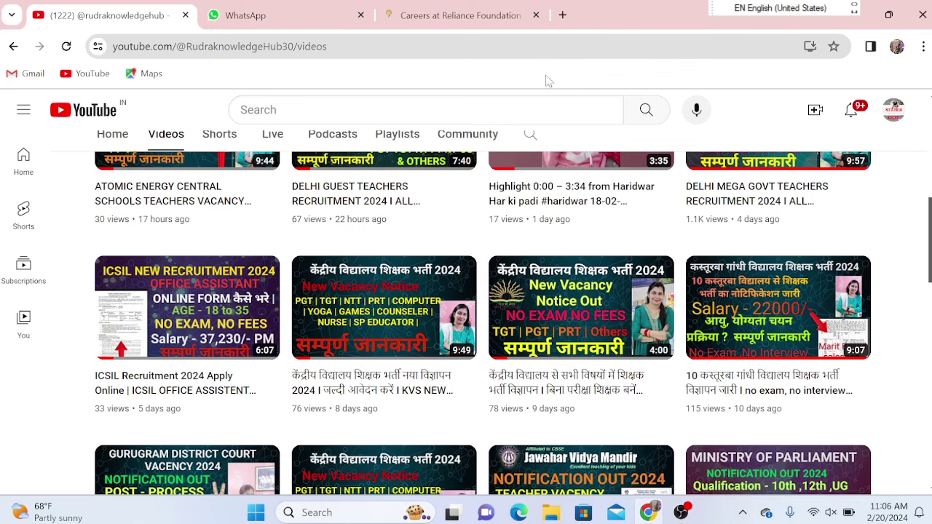
# Switch to the Reliance Foundation School careers page and open its staff position application form.
pyautogui.click(441, 13)
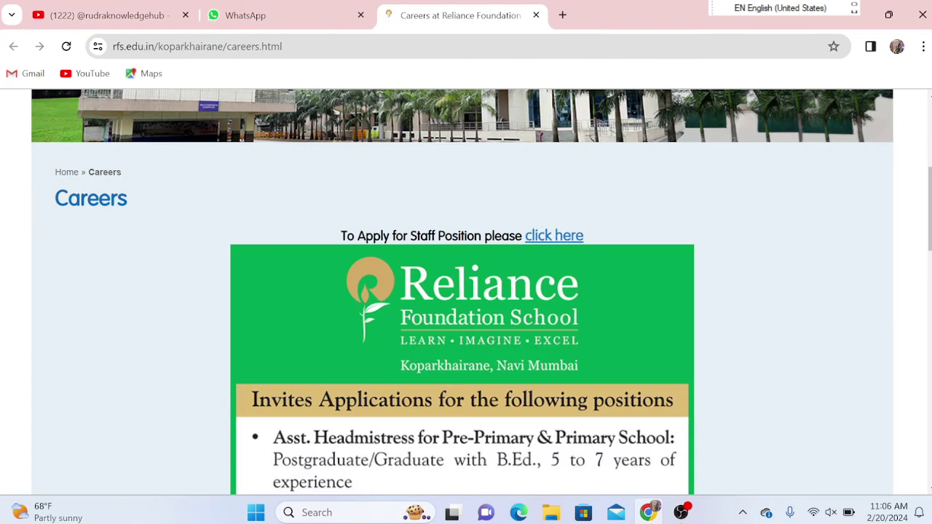
pyautogui.scroll(4, 466, 291)
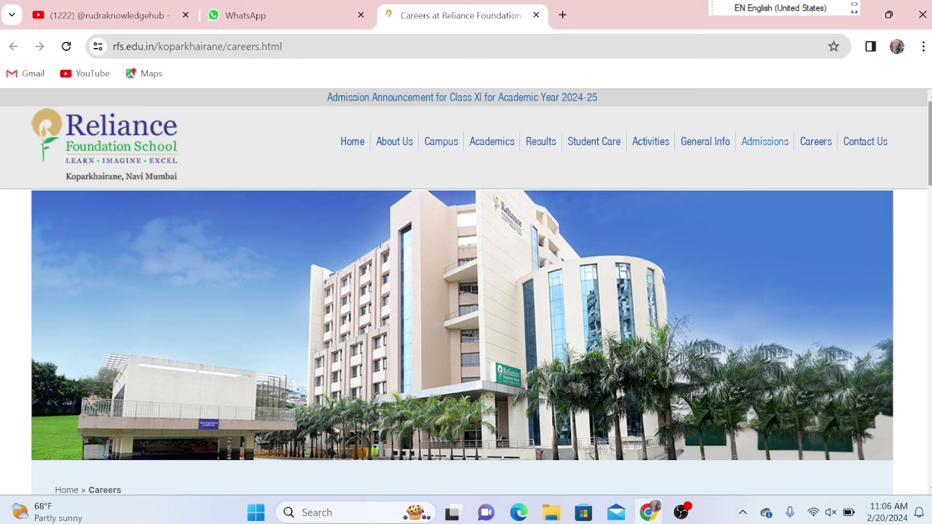
pyautogui.scroll(-2, 466, 291)
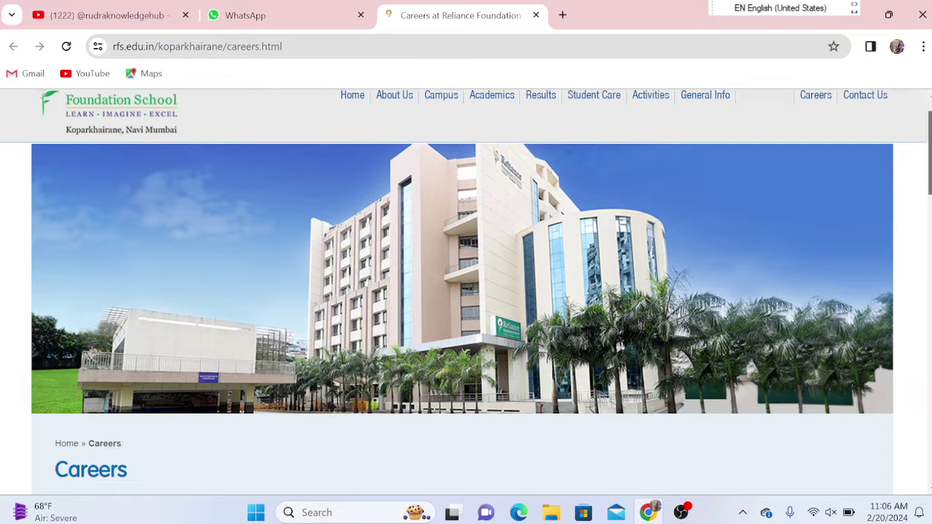
pyautogui.scroll(-4, 422, 325)
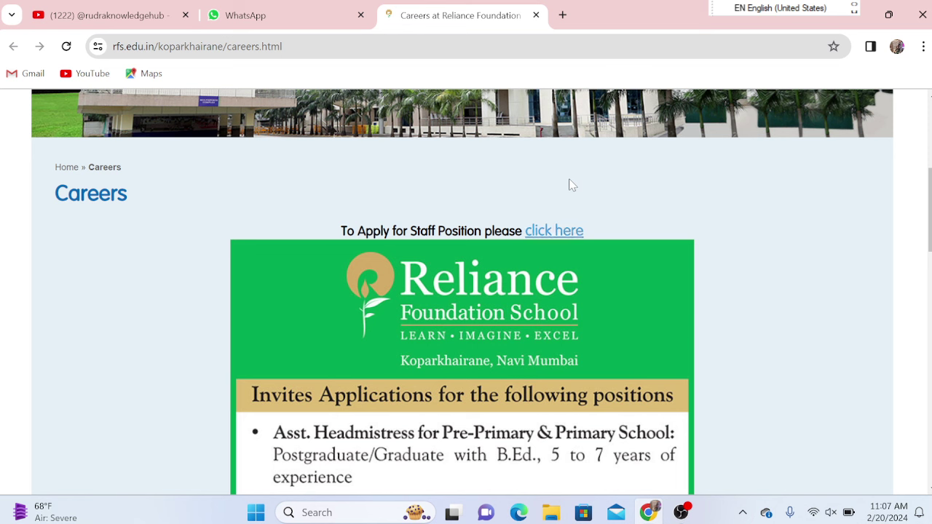
pyautogui.click(565, 234)
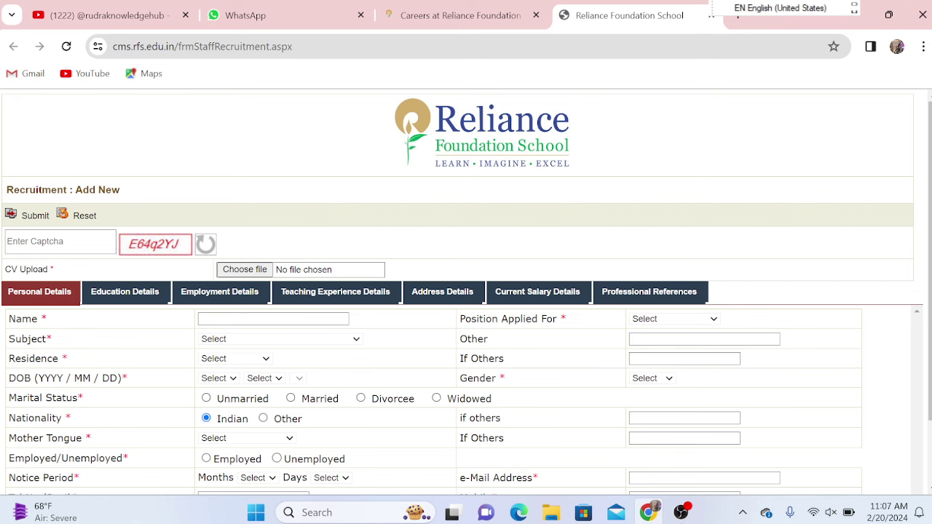
# Enter the applicant's name in the personal details of the recruitment form.
pyautogui.scroll(-1, 466, 291)
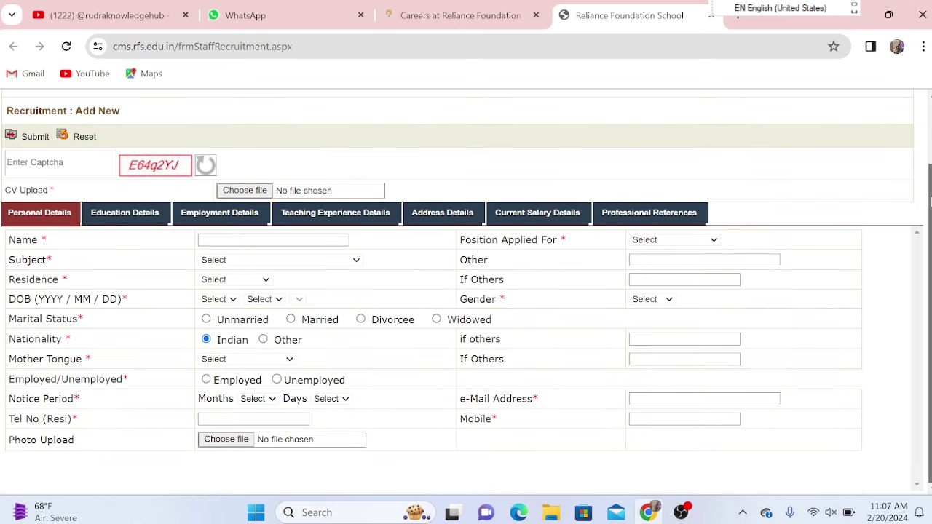
pyautogui.scroll(1, 922, 127)
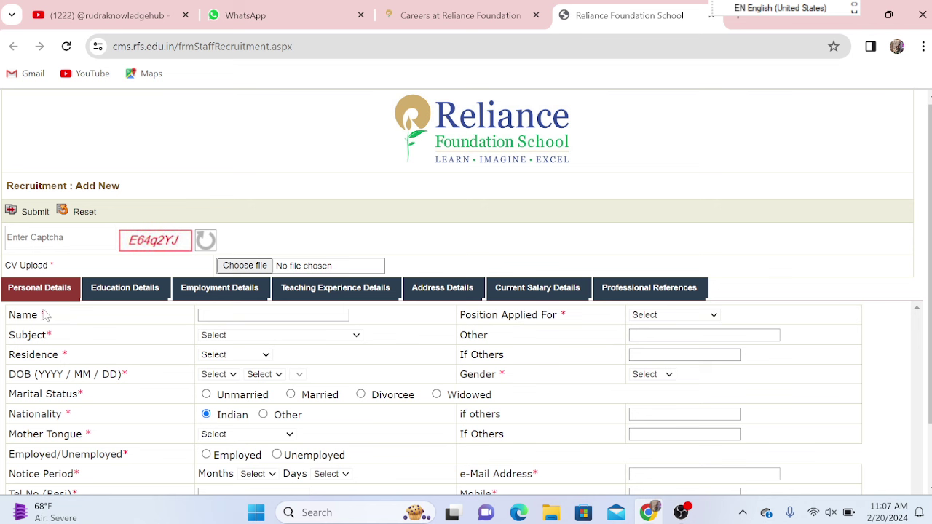
pyautogui.press('Tab')
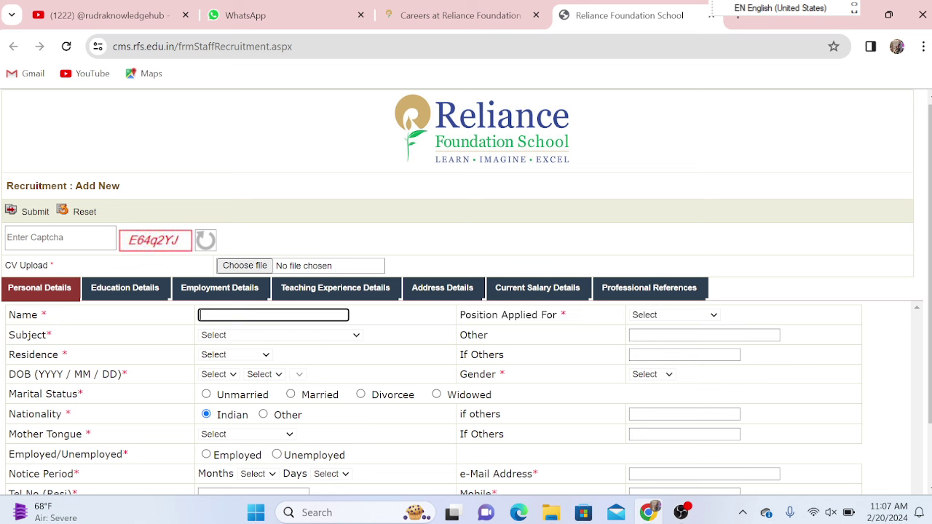
pyautogui.write('KM NE')
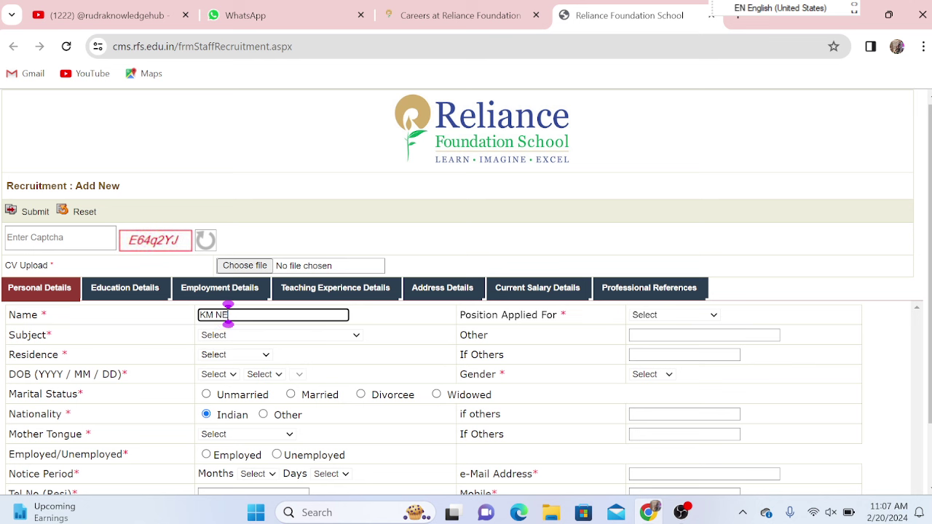
pyautogui.write('ET')
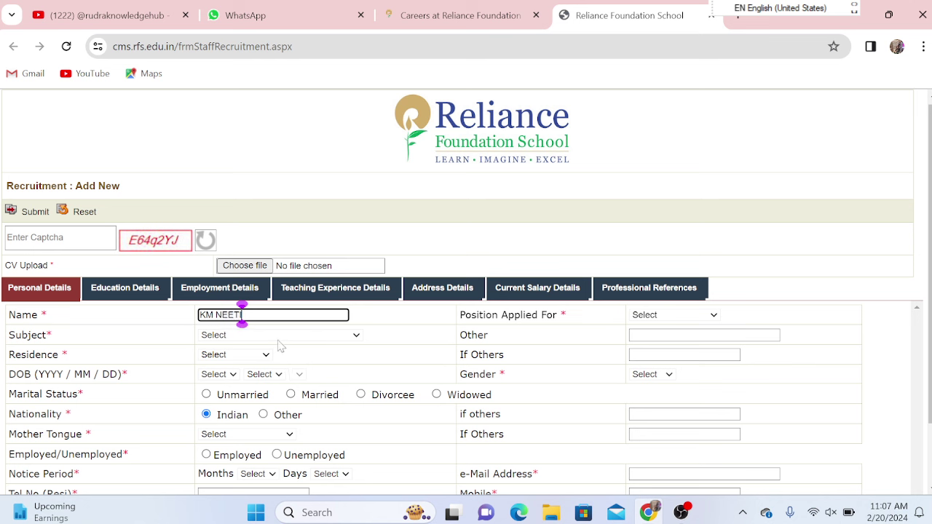
pyautogui.write('I')
# Set the position applied for to Teaching Staff in the personal details.
pyautogui.click(665, 319)
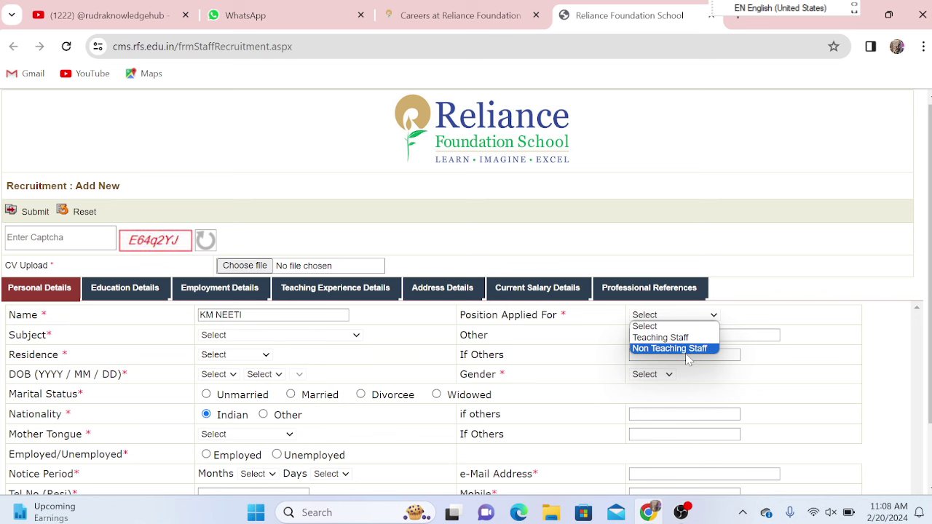
pyautogui.click(776, 290)
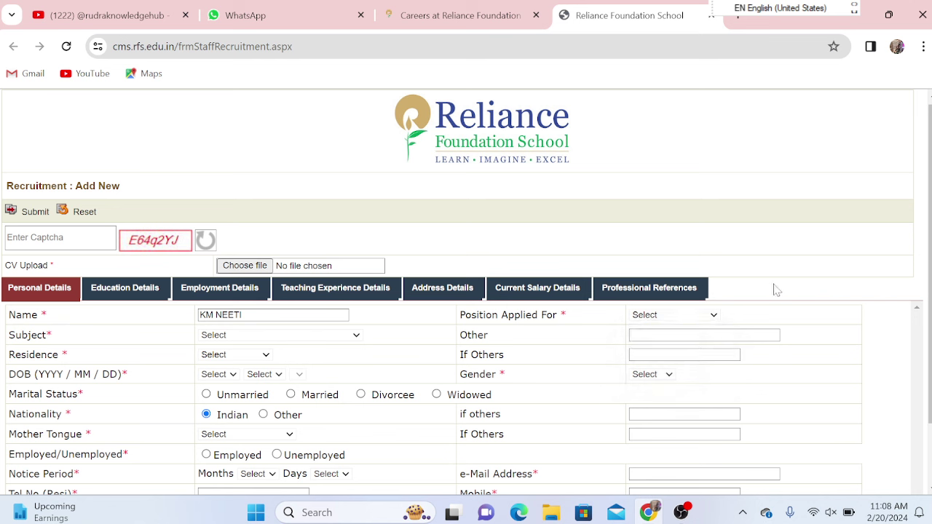
pyautogui.click(712, 316)
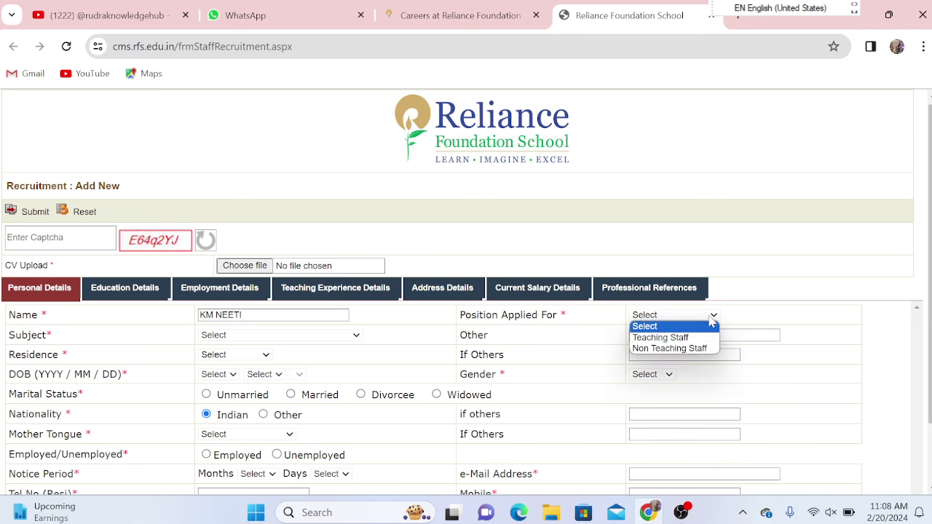
pyautogui.click(684, 337)
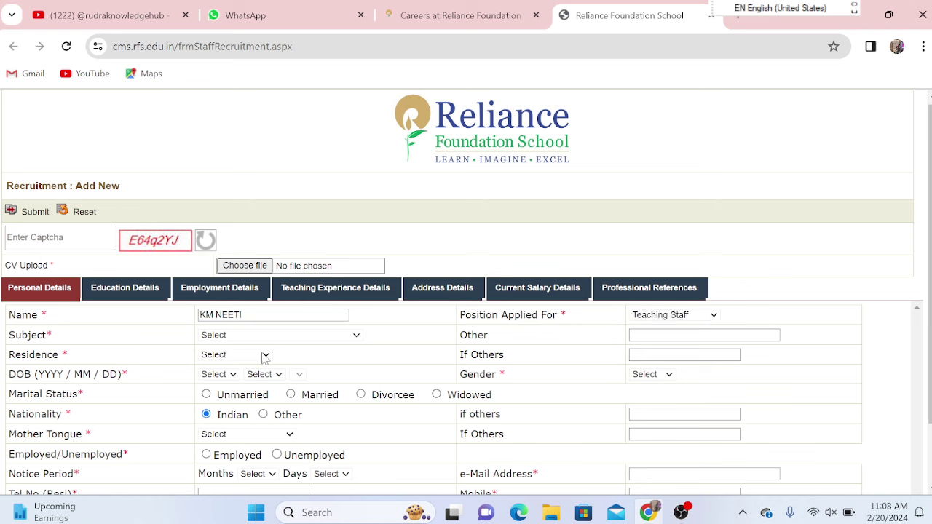
# Choose Computer Studies as the applicant's subject.
pyautogui.click(316, 341)
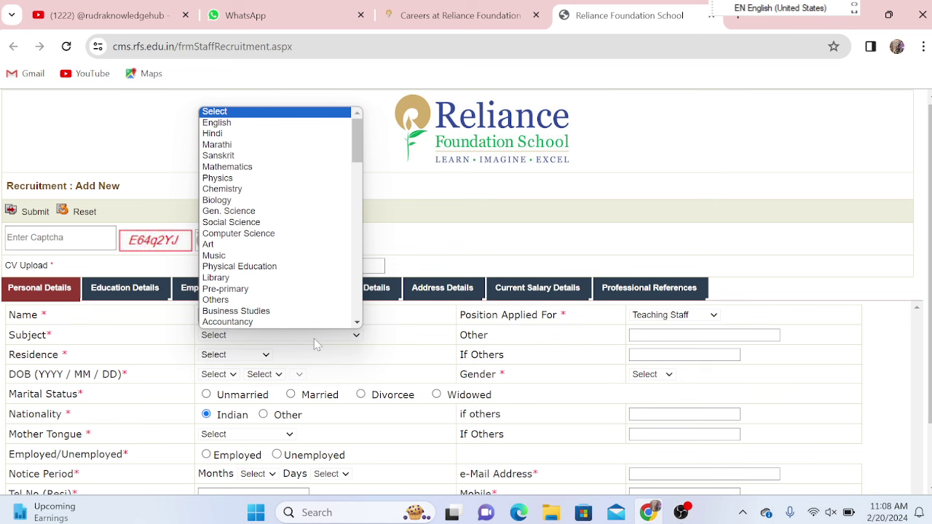
pyautogui.scroll(-1, 299, 219)
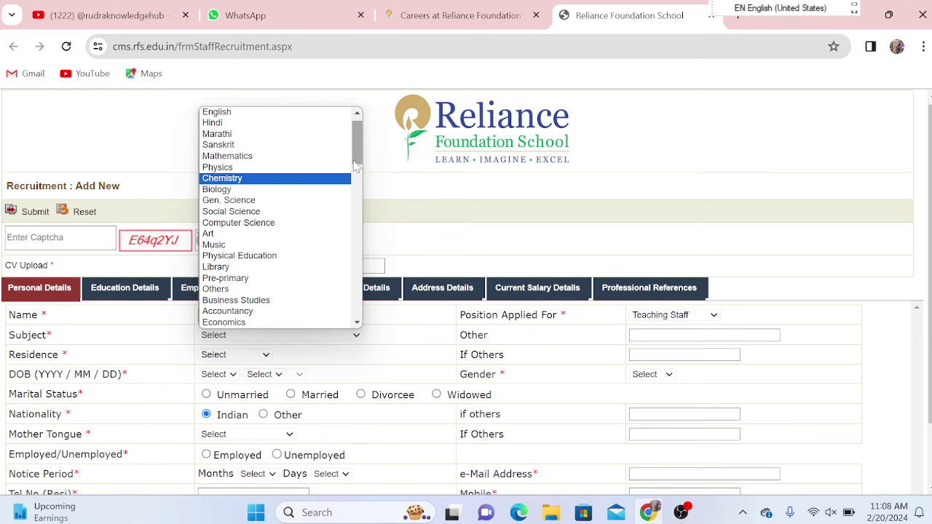
pyautogui.moveTo(357, 164); pyautogui.dragTo(361, 228)
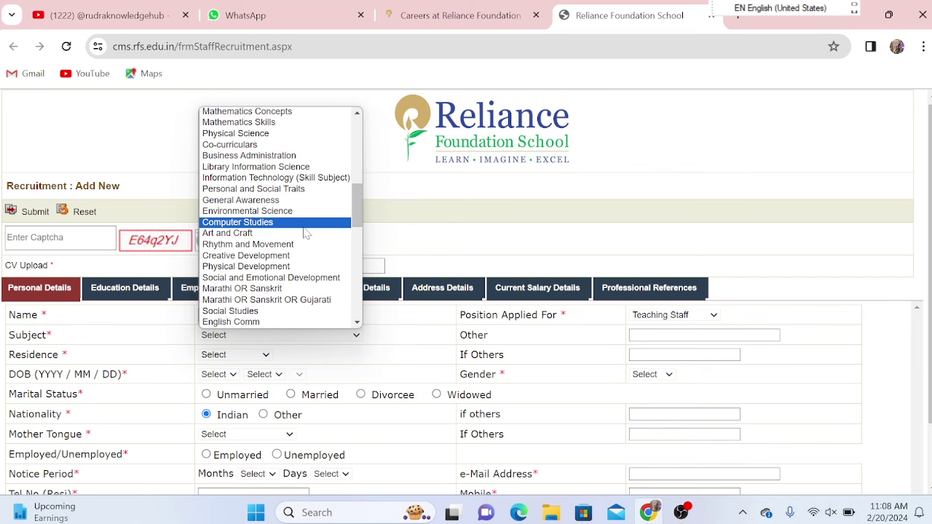
pyautogui.click(300, 223)
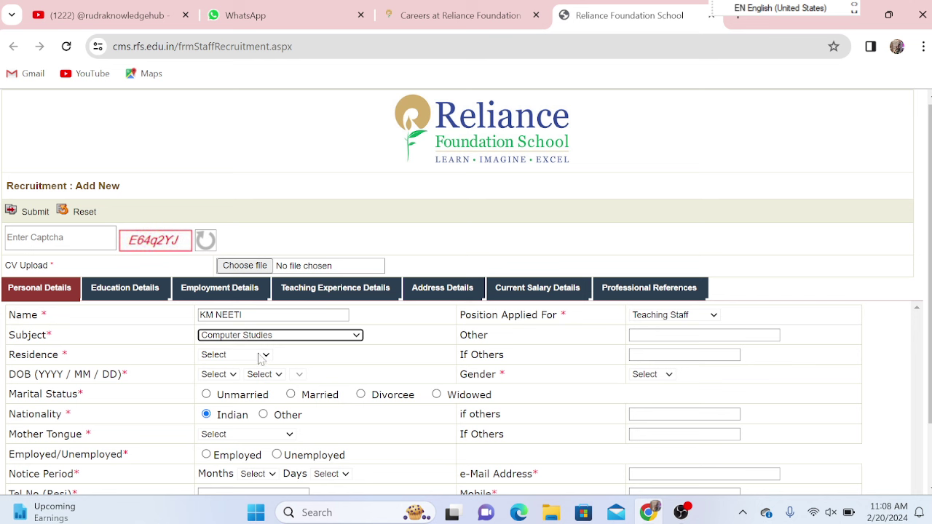
# Examine the Other subject field and the choices offered for Residence and Mother Tongue, leaving them unfilled.
pyautogui.click(704, 335)
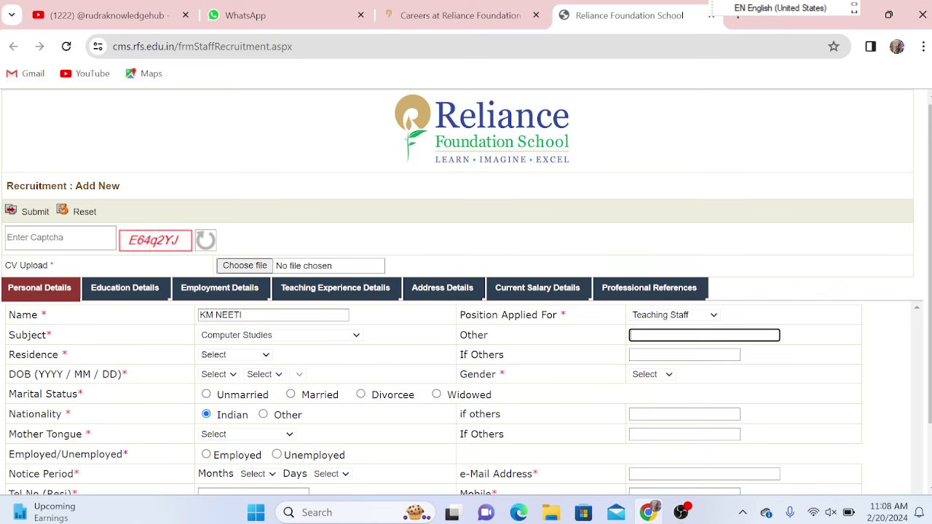
pyautogui.scroll(-1, 466, 291)
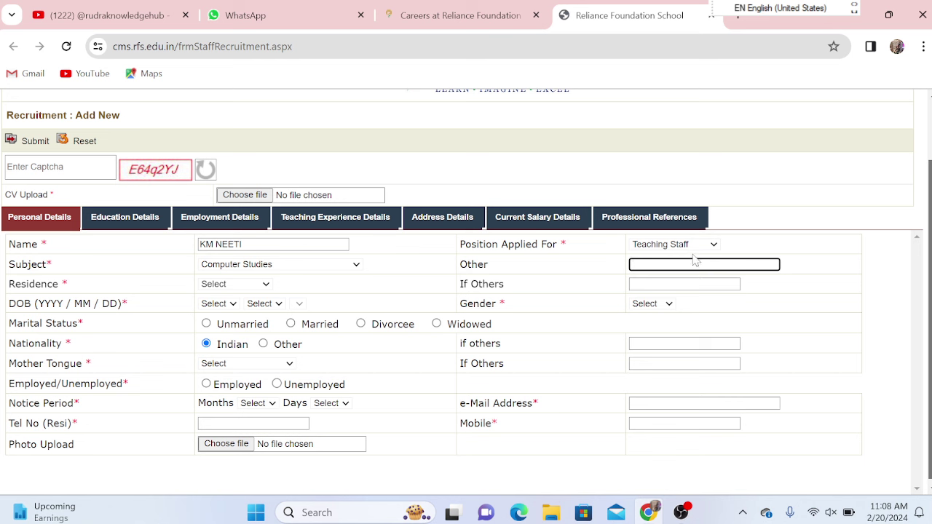
pyautogui.click(220, 294)
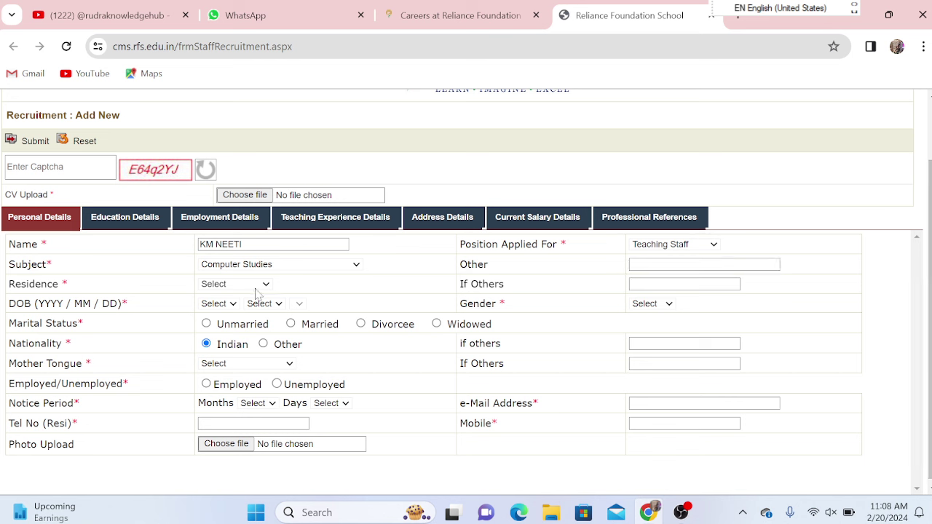
pyautogui.click(264, 286)
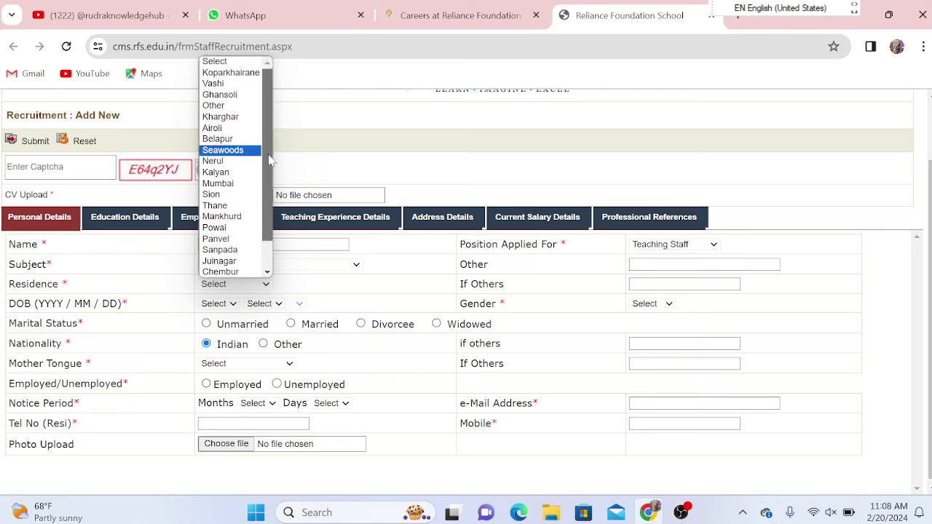
pyautogui.scroll(-1, 268, 155)
pyautogui.scroll(1, 284, 50)
pyautogui.click(484, 95)
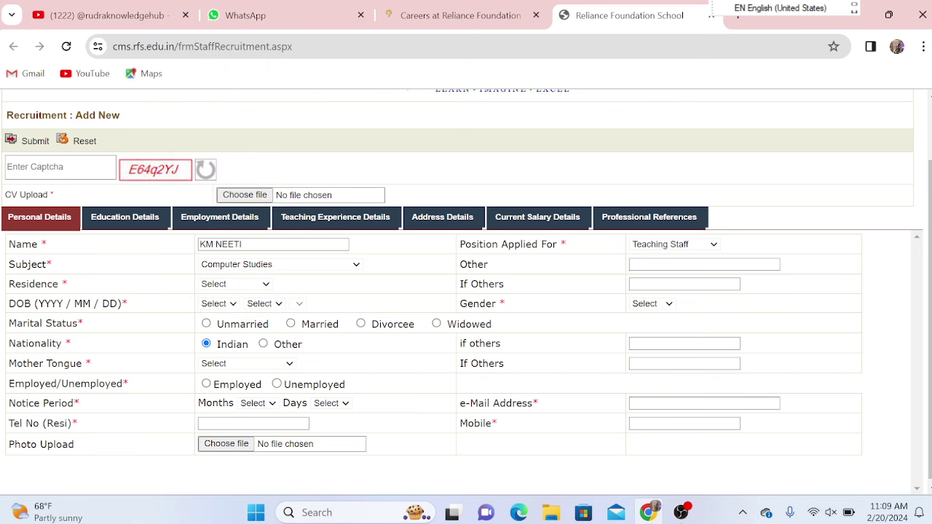
pyautogui.click(234, 284)
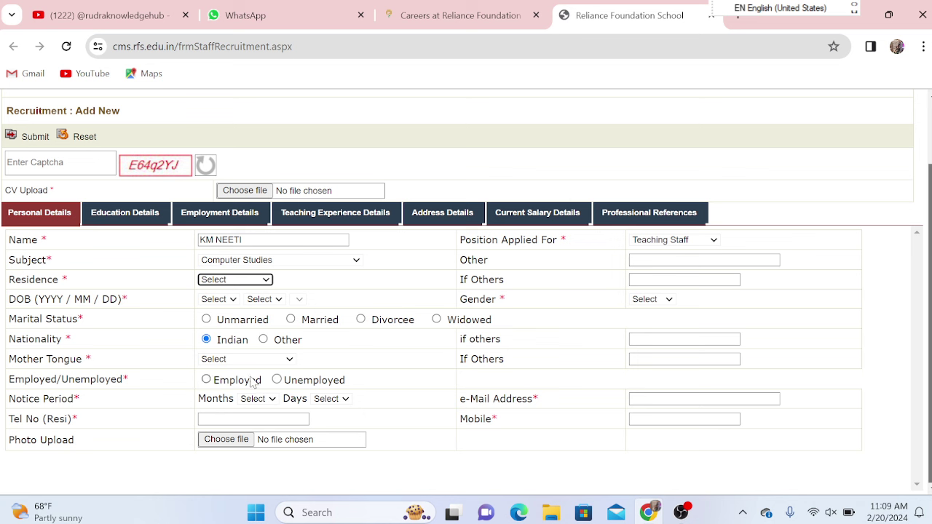
pyautogui.click(229, 360)
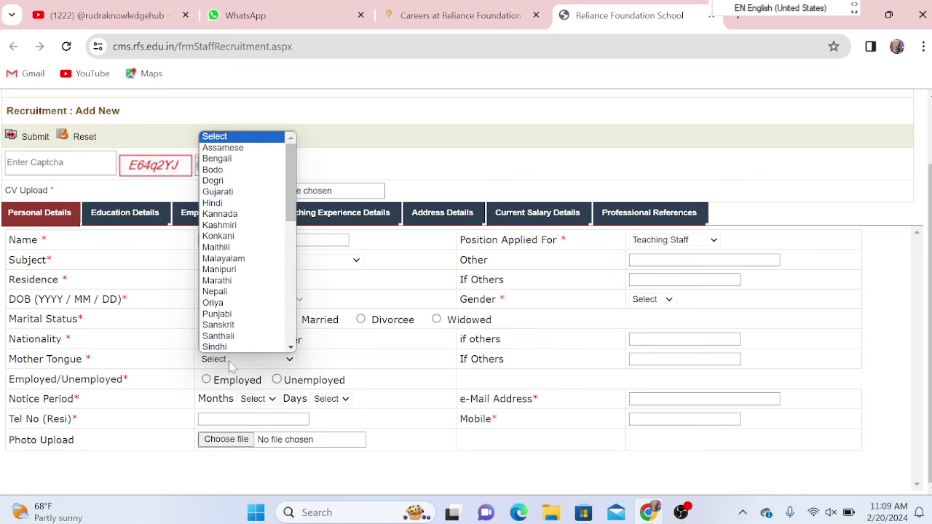
pyautogui.click(395, 147)
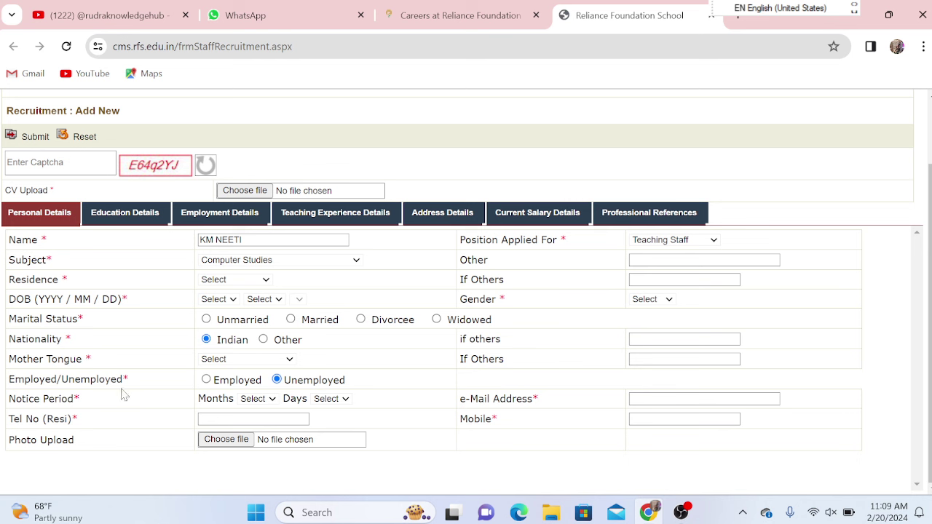
# Mark the applicant as Employed and go to the residential telephone number field.
pyautogui.click(207, 381)
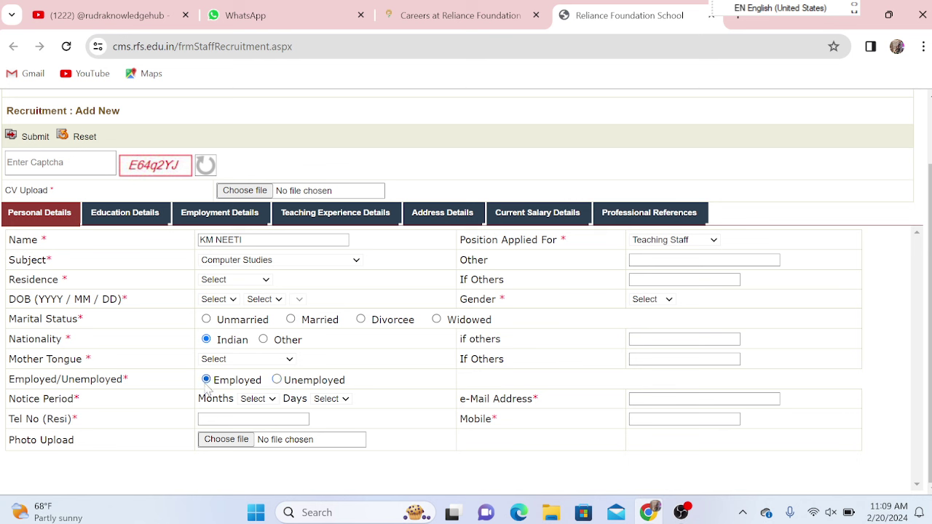
pyautogui.click(254, 419)
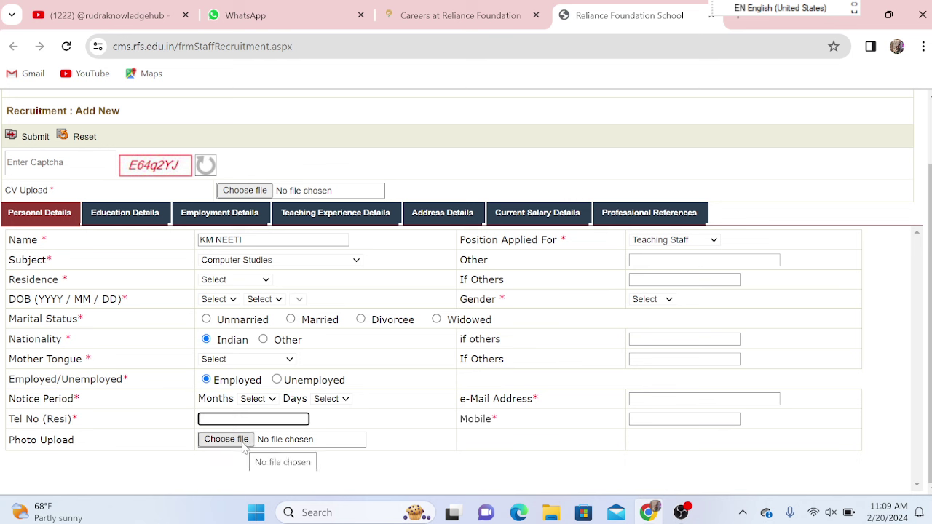
# Examine the Education Details section of the recruitment form and the choices offered for Type, leaving them unfilled.
pyautogui.click(123, 218)
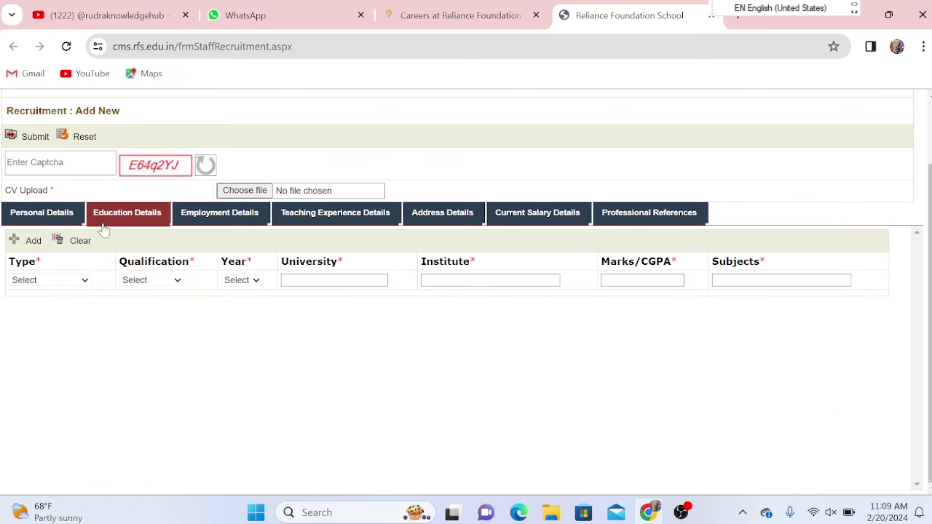
pyautogui.click(69, 220)
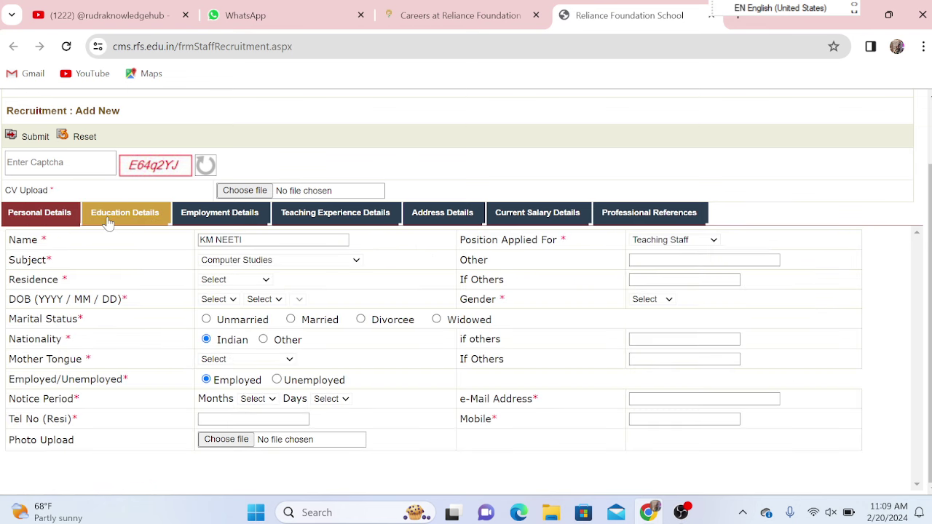
pyautogui.click(108, 221)
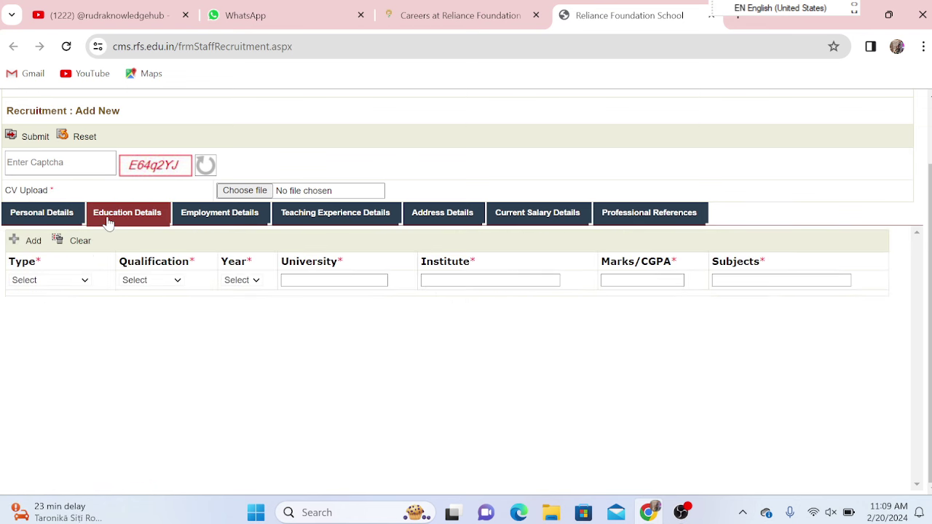
pyautogui.click(84, 283)
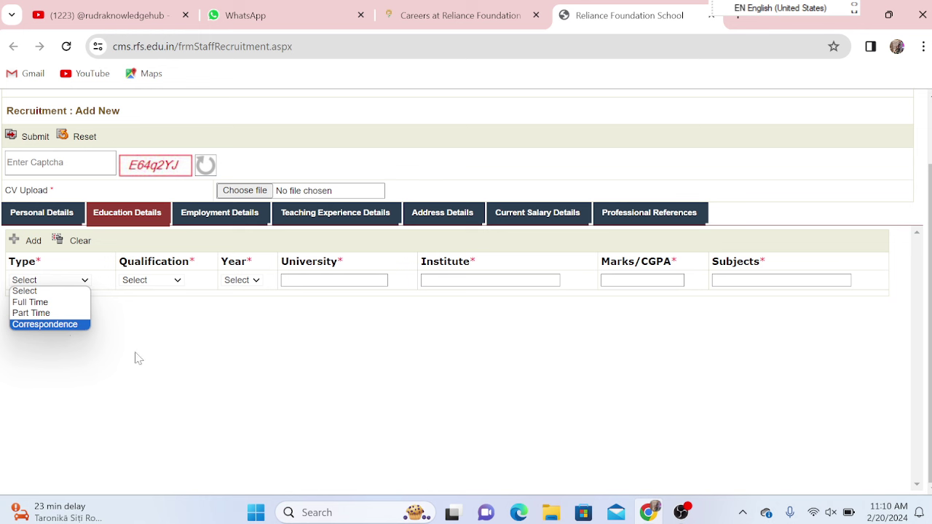
pyautogui.click(186, 356)
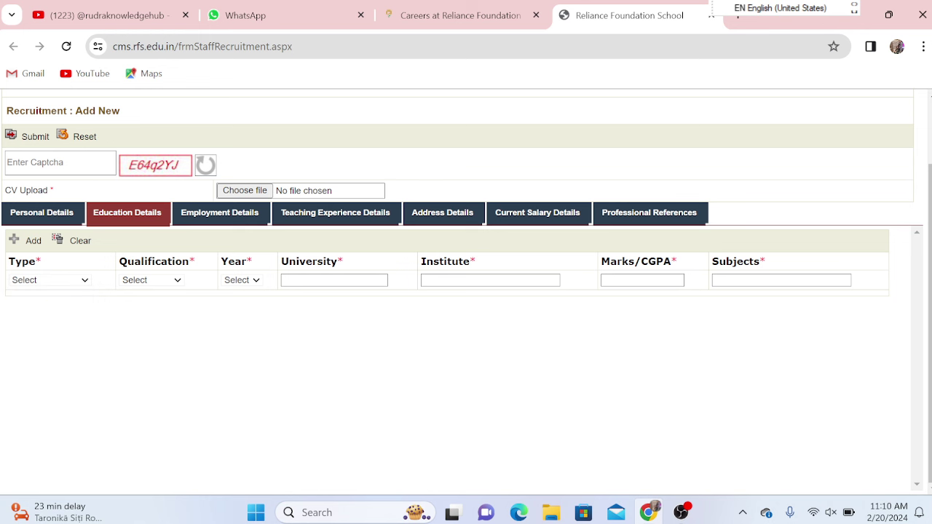
# Review the fields required in the Employment Details, Teaching Experience Details and Address Details sections.
pyautogui.click(211, 227)
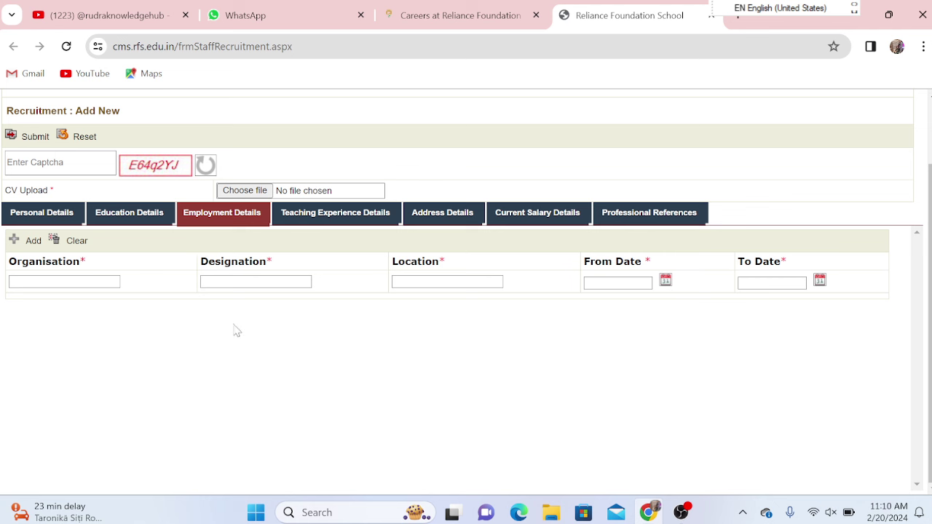
pyautogui.click(337, 220)
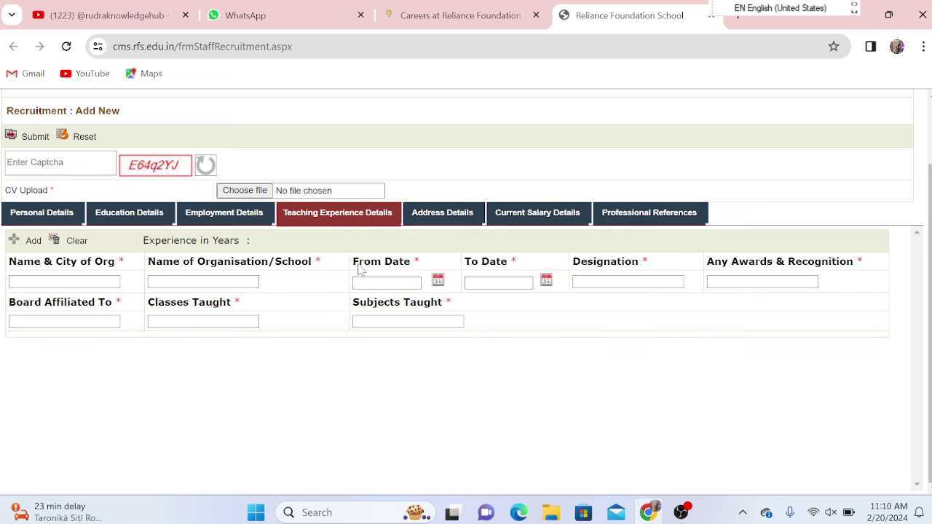
pyautogui.click(436, 211)
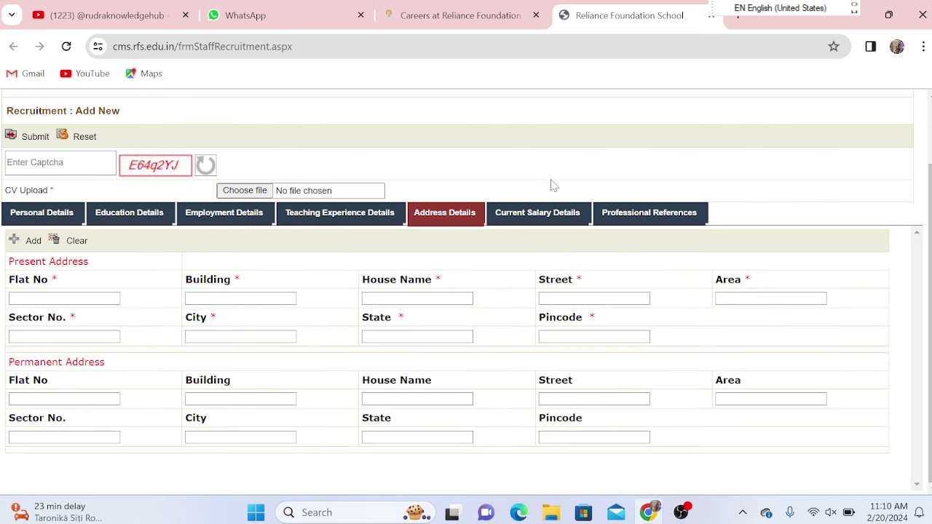
# In the current salary details, enter NA as the reason for leaving the current job and as the total emoluments.
pyautogui.click(548, 222)
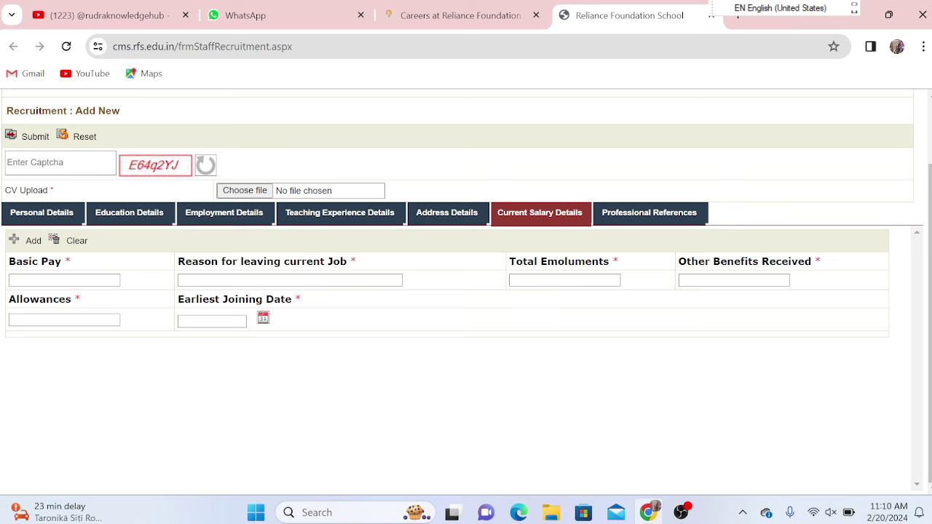
pyautogui.click(186, 280)
pyautogui.write('NA')
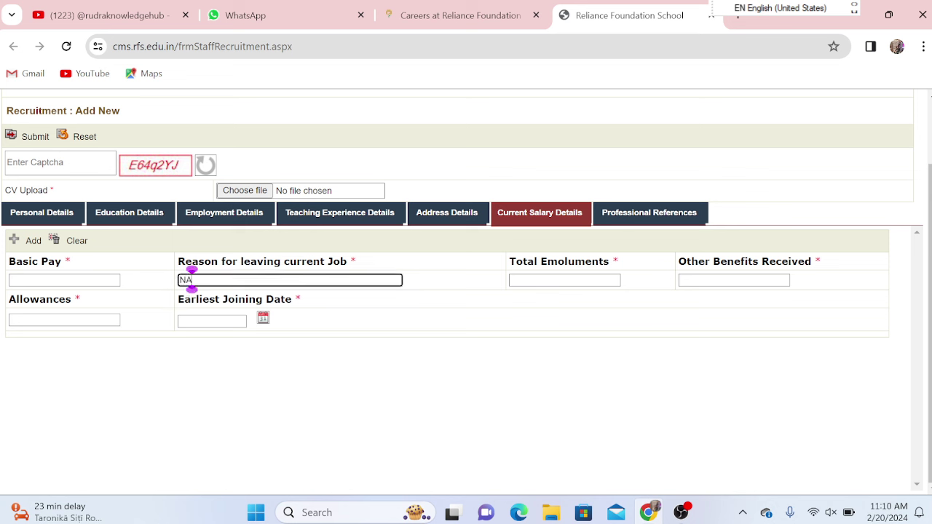
pyautogui.press('Tab')
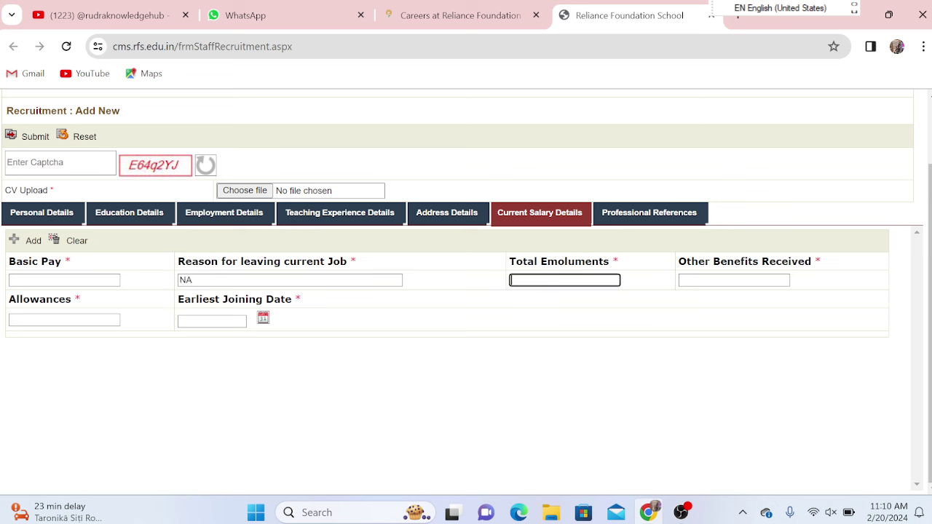
pyautogui.write('NA')
# Review the Professional References section and go to the captcha field needed for submitting the form.
pyautogui.click(648, 217)
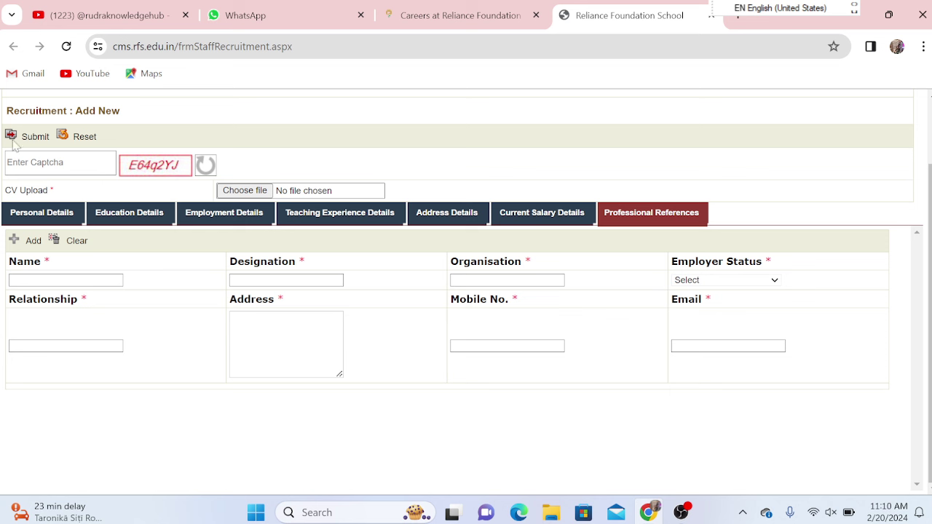
pyautogui.click(58, 162)
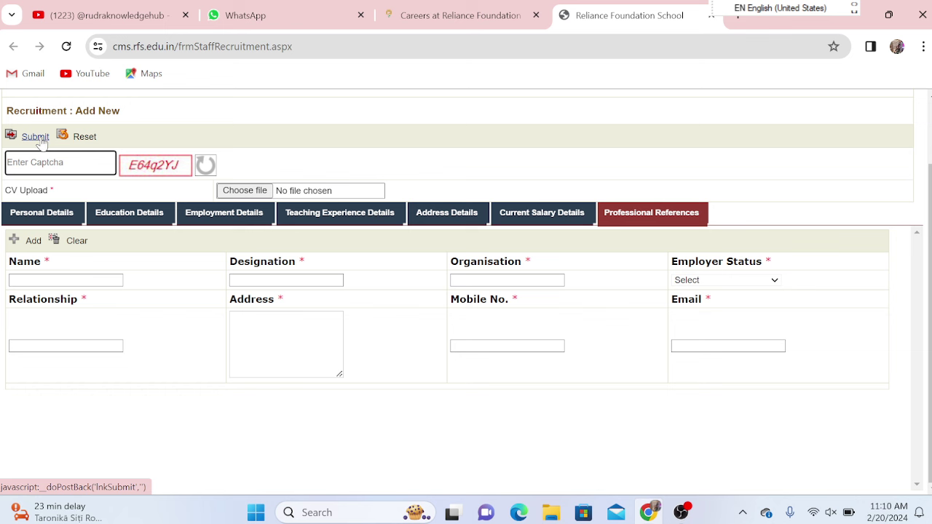
# Return to the school's Careers page and read through the advertised positions, their required qualifications and the application information.
pyautogui.click(415, 23)
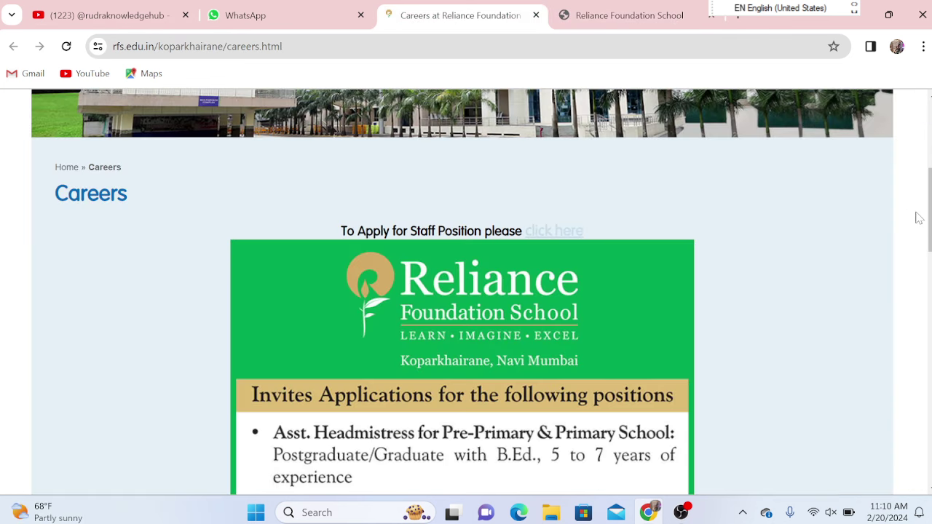
pyautogui.scroll(-2, 919, 217)
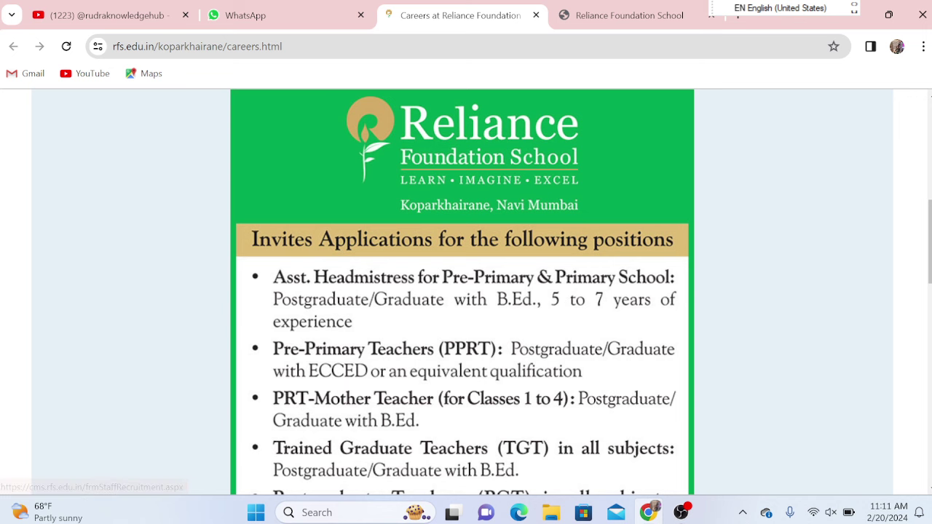
pyautogui.scroll(-2, 929, 241)
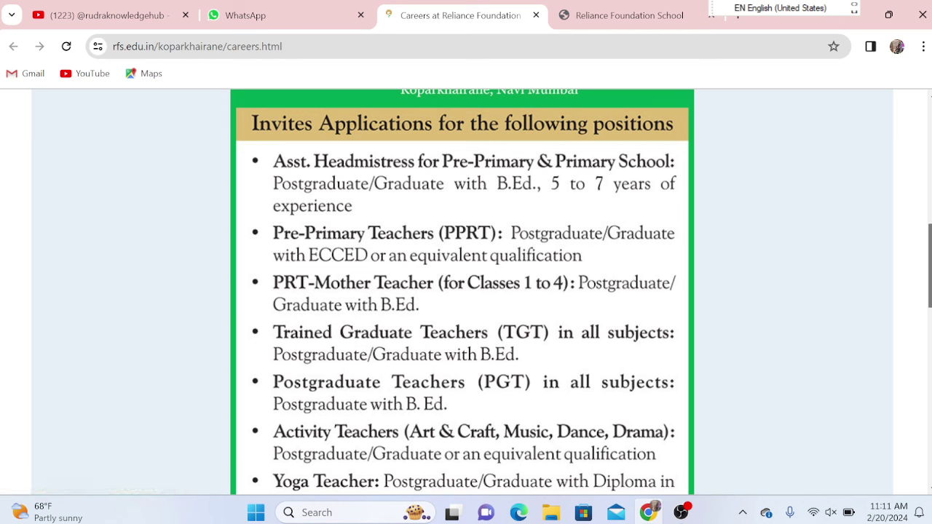
pyautogui.scroll(-2, 475, 274)
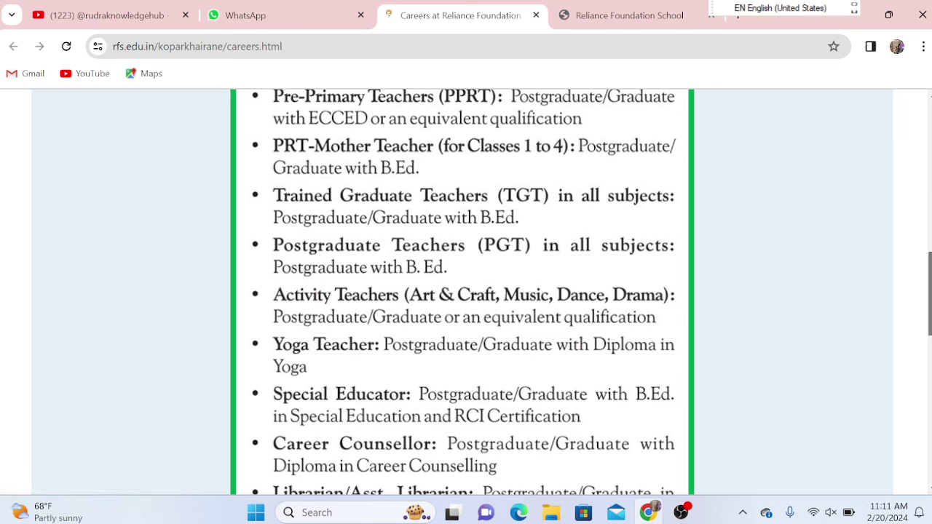
pyautogui.scroll(-2, 466, 291)
pyautogui.scroll(-2, 550, 264)
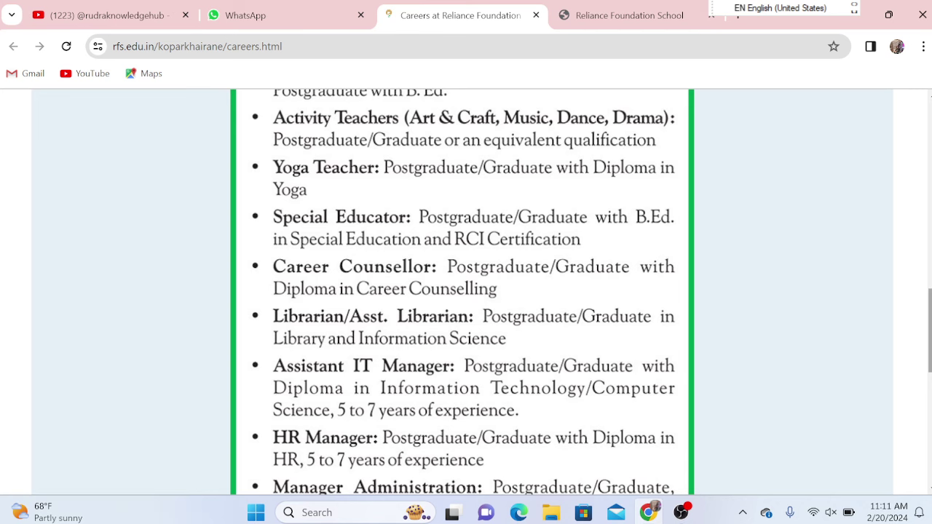
pyautogui.scroll(-1, 929, 332)
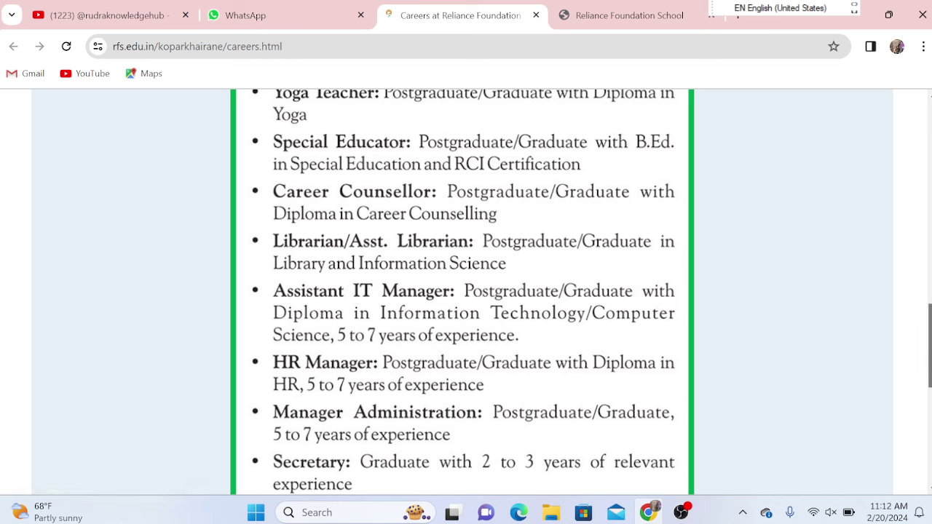
pyautogui.scroll(-3, 462, 291)
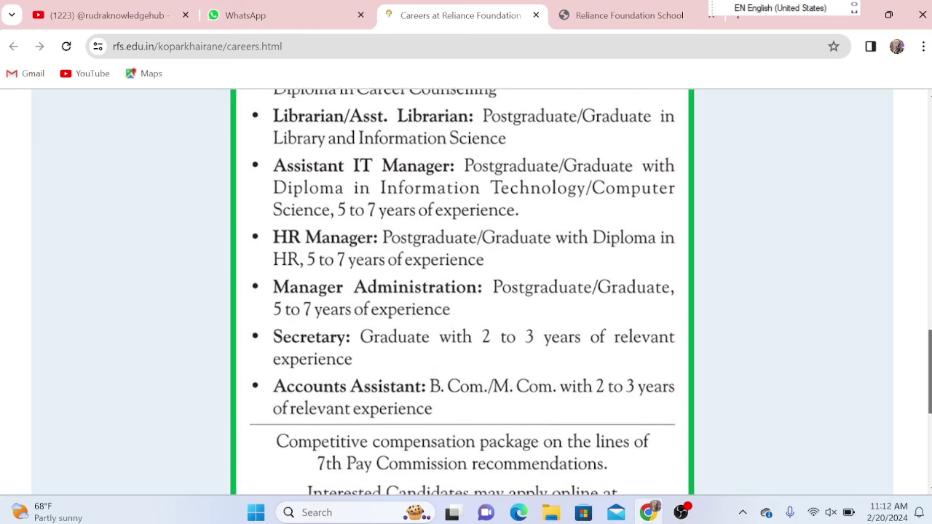
pyautogui.scroll(-1, 463, 291)
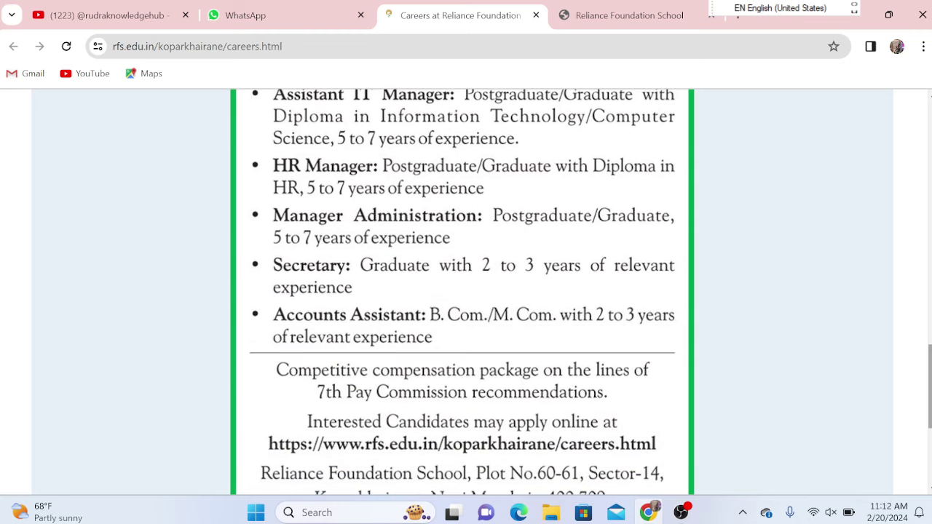